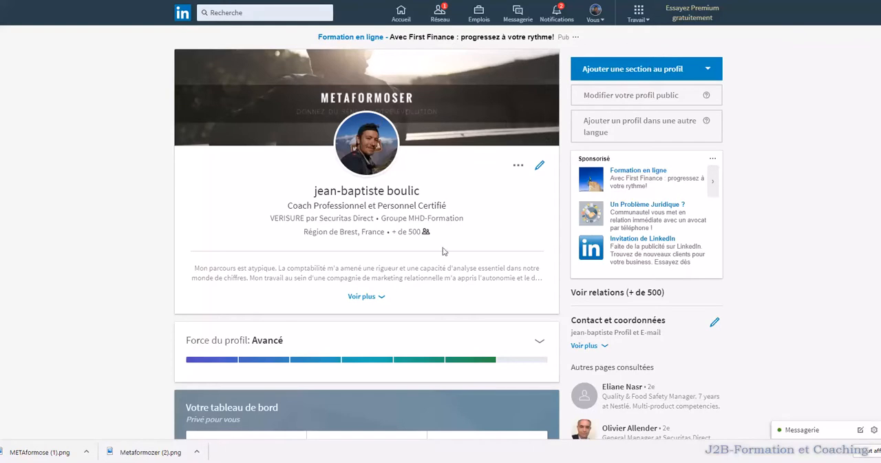
Step: Start a new experience entry on the profile with the position Fondateur
scroll(484, 139, down, 8)
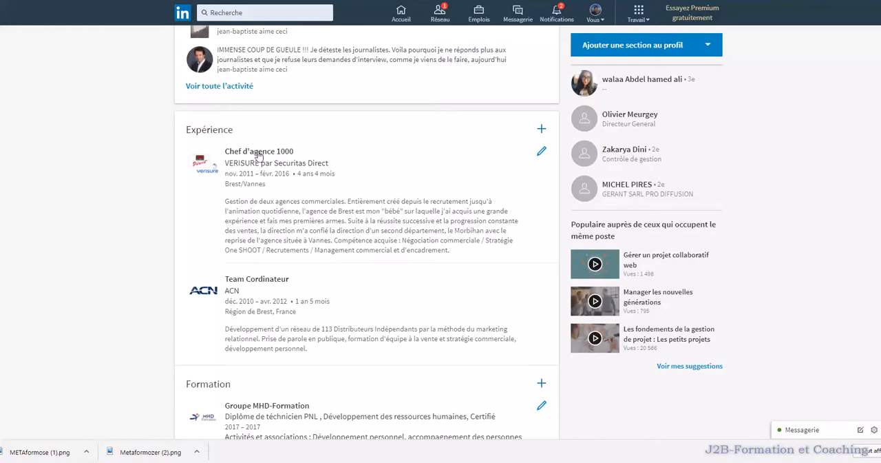
click(541, 130)
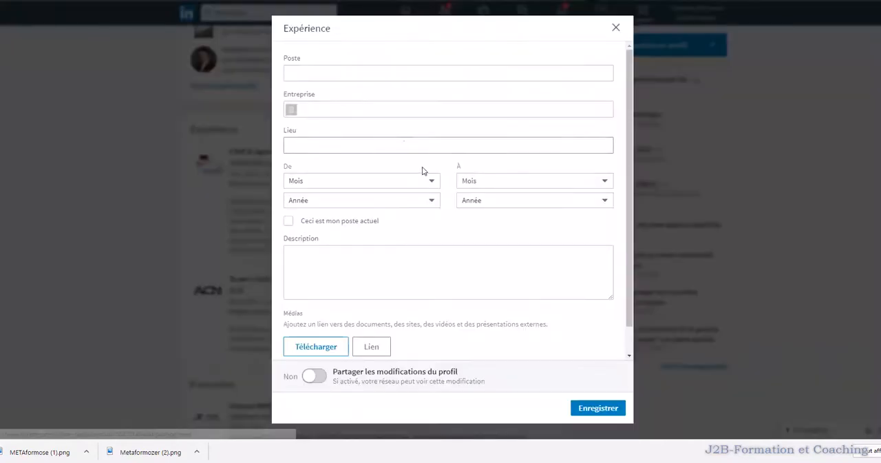
click(310, 73)
text(Fondateur)
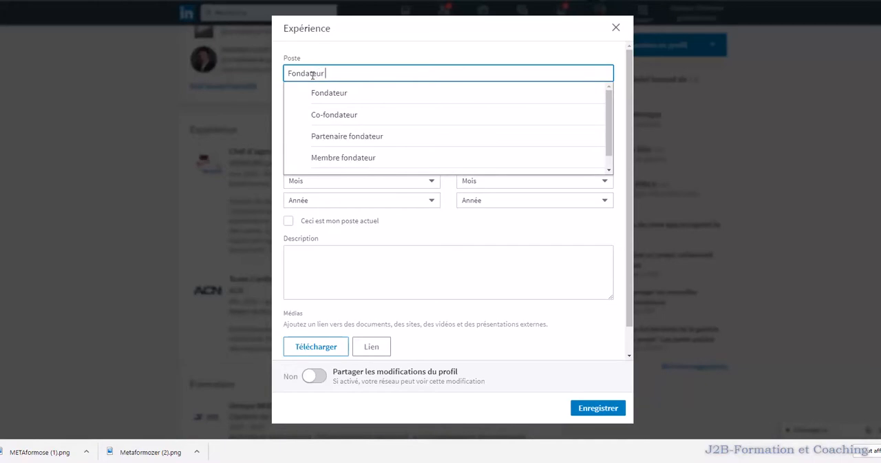
click(331, 94)
Step: Set the experience's company to MetaFormOser and discard the entry without saving
click(329, 109)
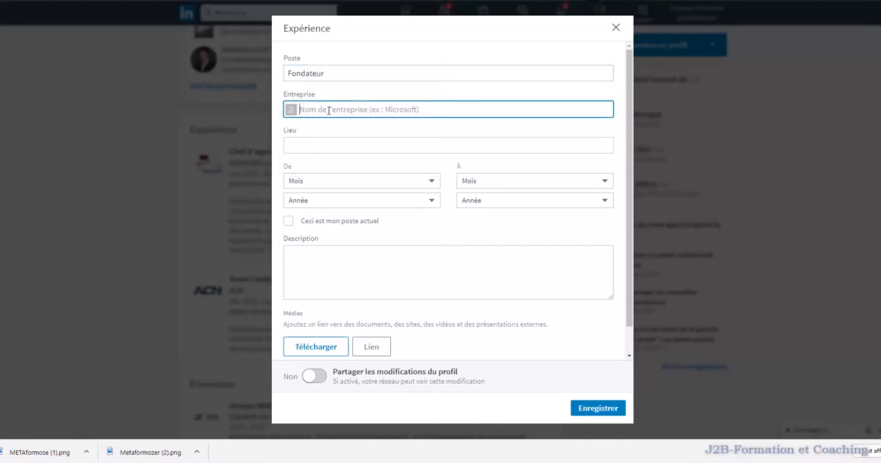
text(Metaformoser)
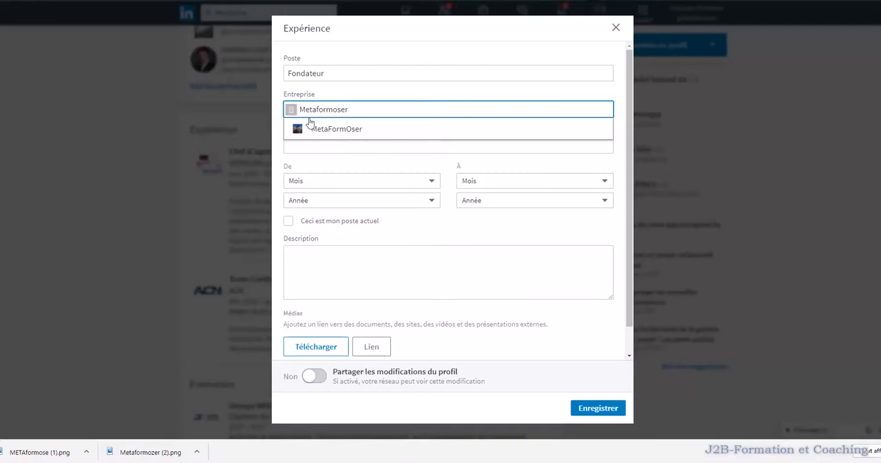
click(318, 130)
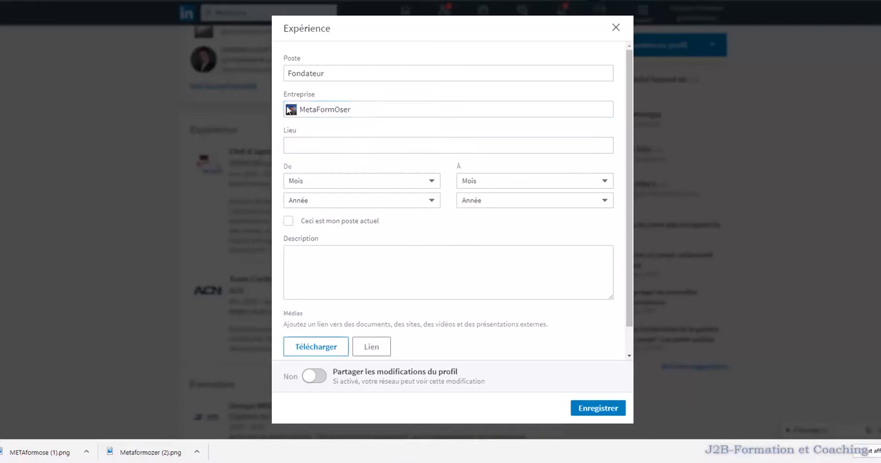
click(615, 32)
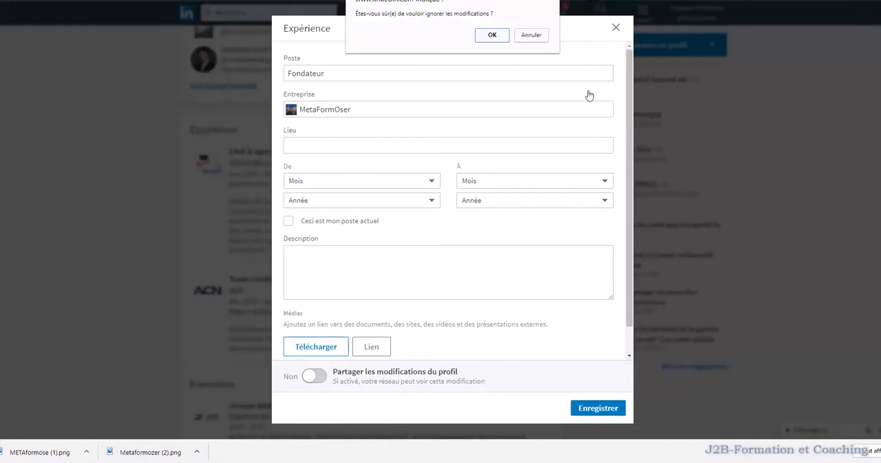
click(508, 35)
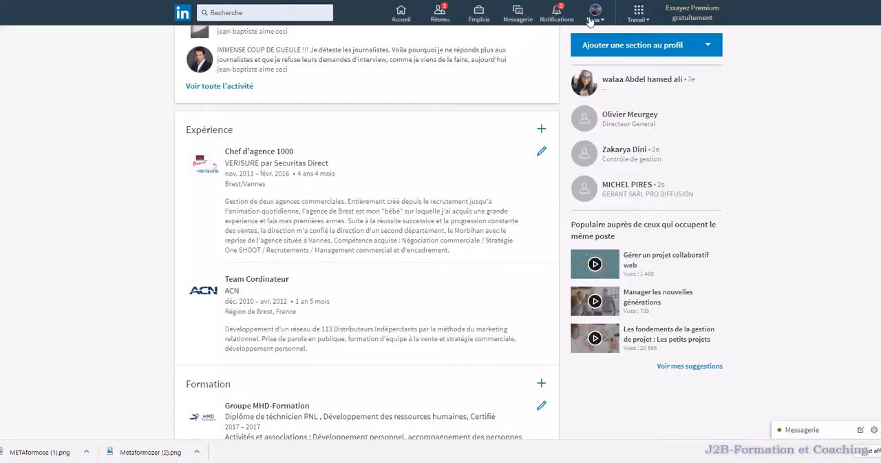
Step: Draft a new company page named "test" with the official representative certification accepted, and cancel its creation
click(639, 14)
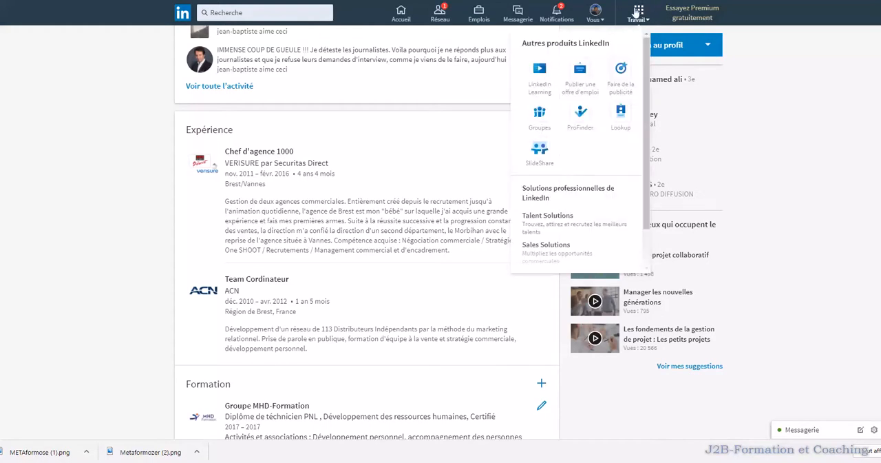
scroll(649, 212, down, 1)
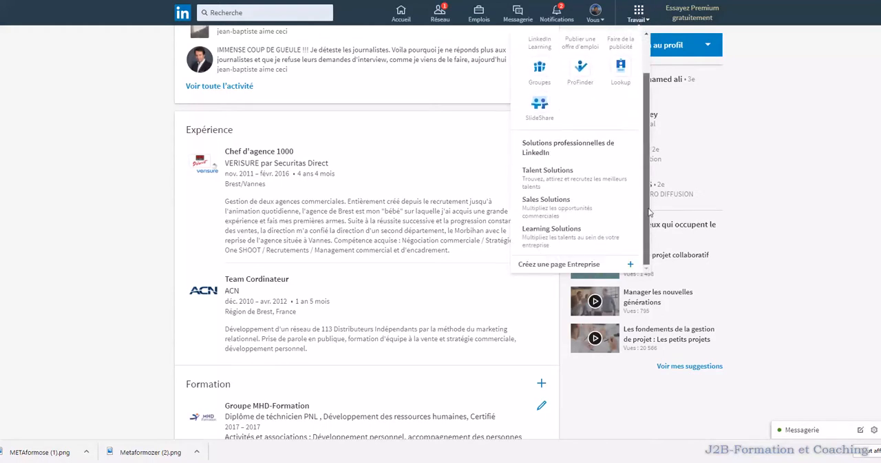
click(600, 268)
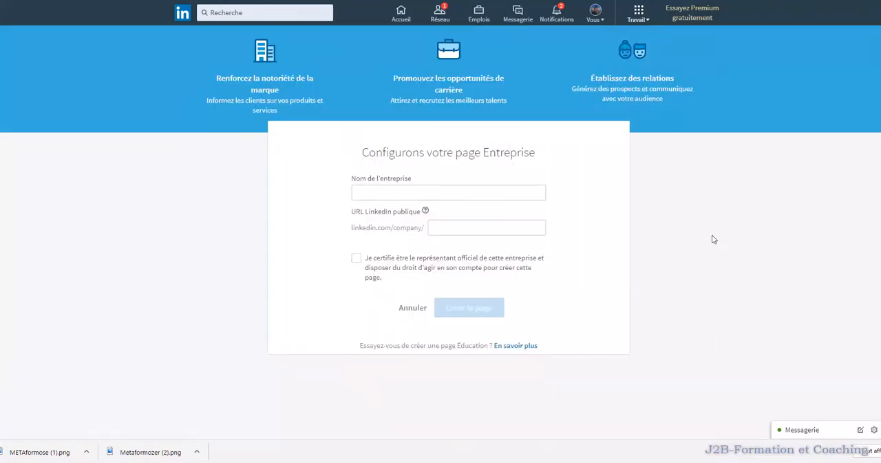
click(382, 192)
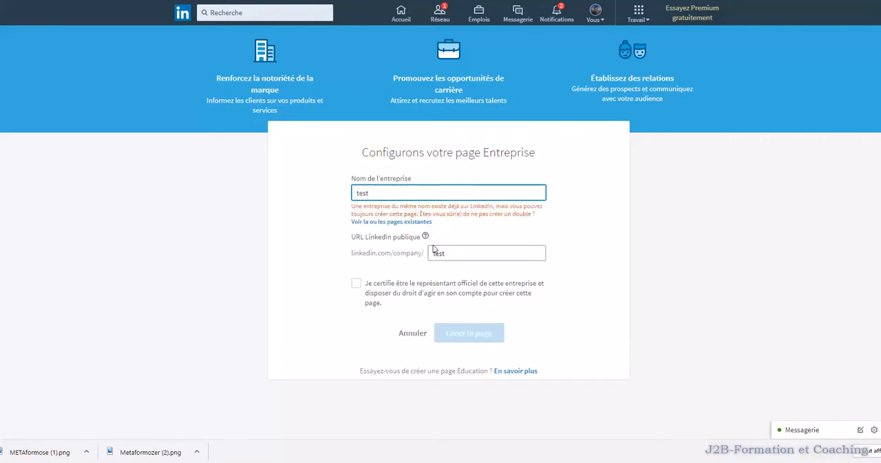
click(356, 284)
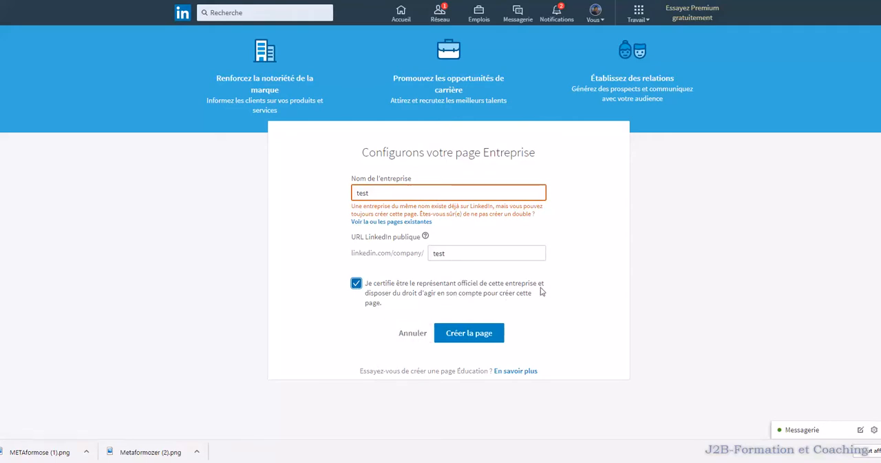
click(413, 333)
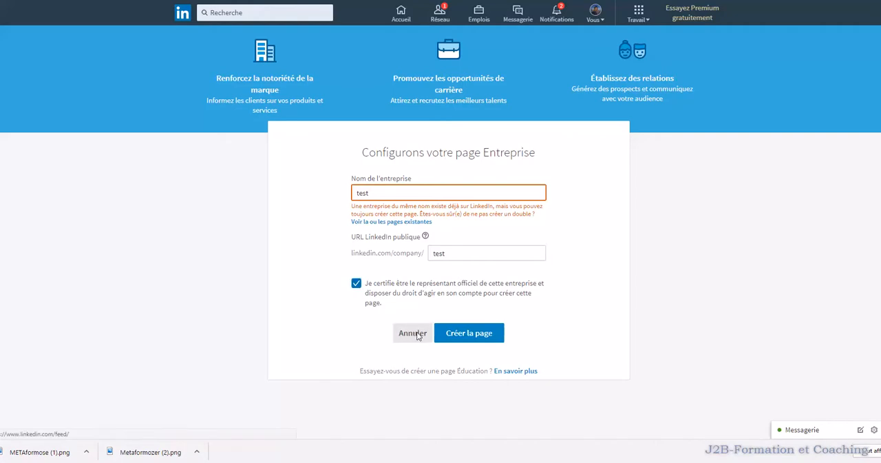
Step: Open the Présentation section of the existing MetaFormOser company page for administration
click(601, 17)
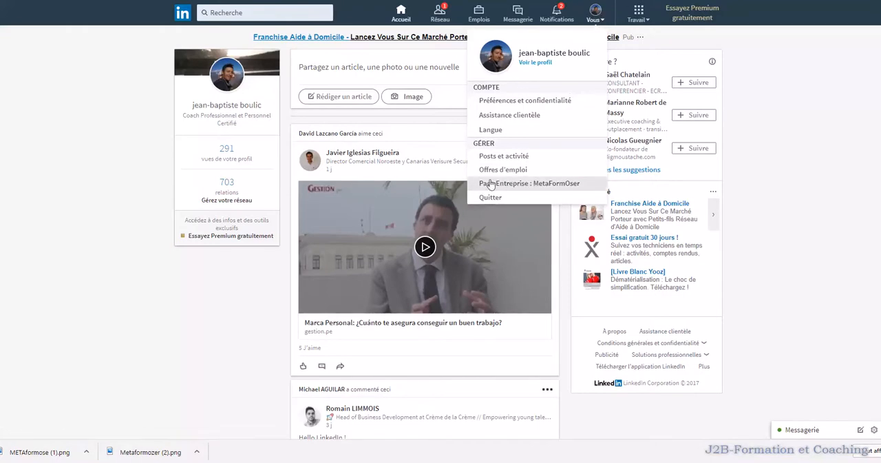
click(557, 183)
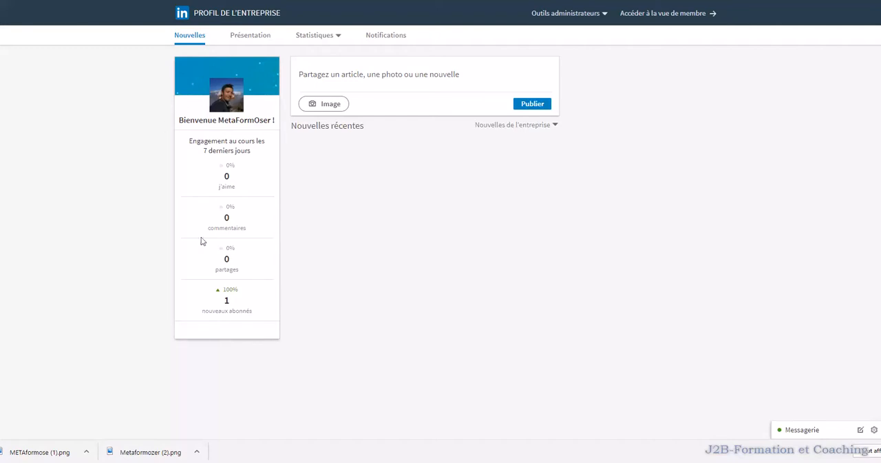
click(250, 40)
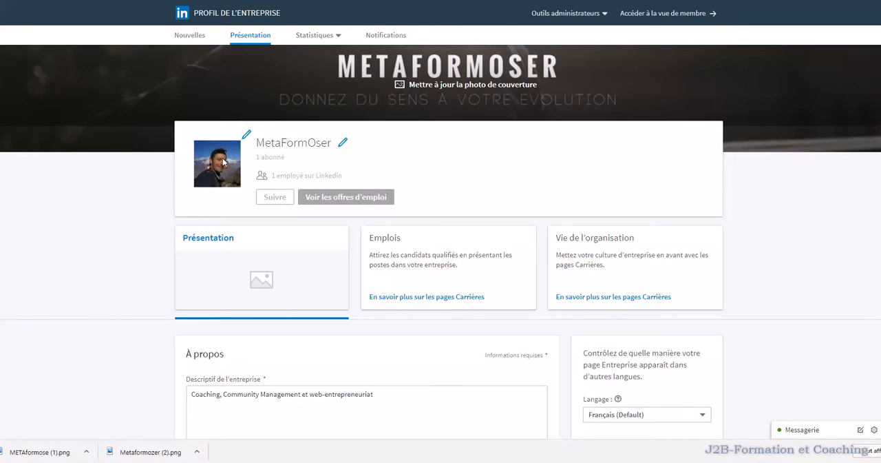
Step: Upload the "jb" picture as the logo of the MetaFormOser company page
click(246, 136)
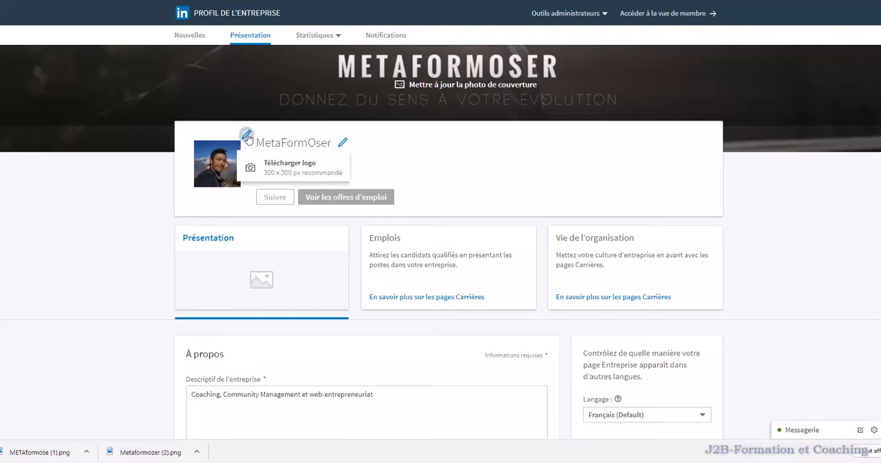
click(293, 170)
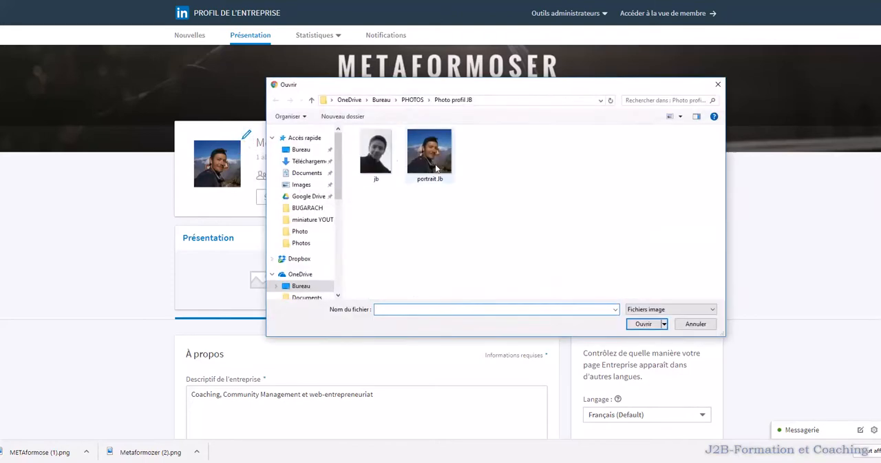
click(383, 158)
click(644, 324)
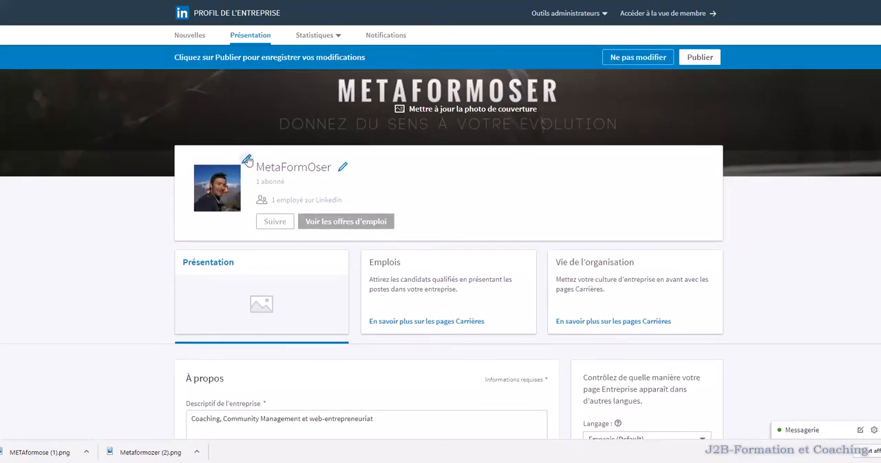
Step: Replace the company page logo with the "portrait Jb" picture
click(247, 161)
click(281, 196)
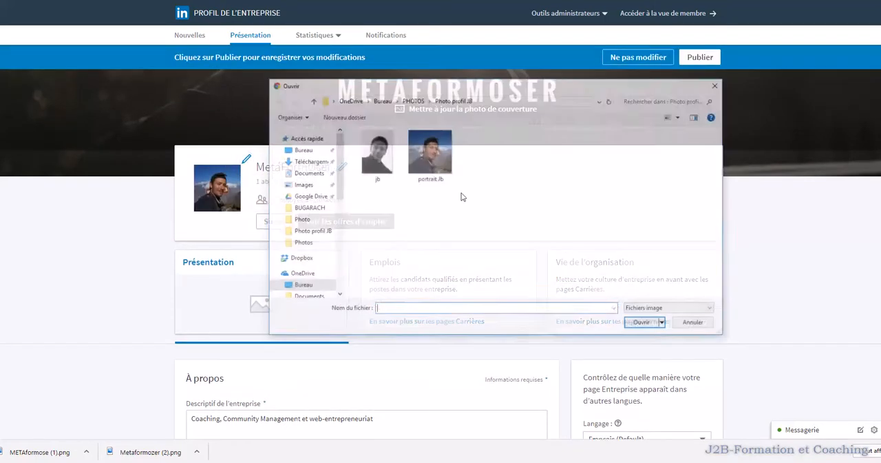
click(449, 172)
click(657, 327)
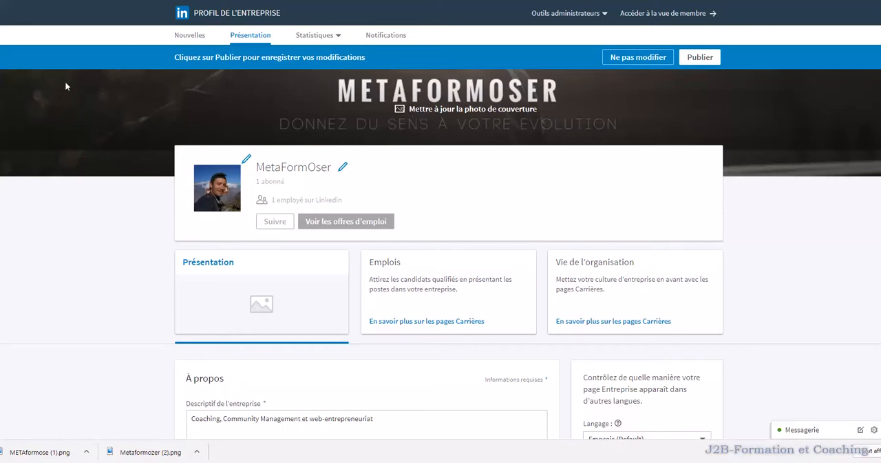
Step: Open the company page's cover photo update options to check the recommended image size
click(425, 111)
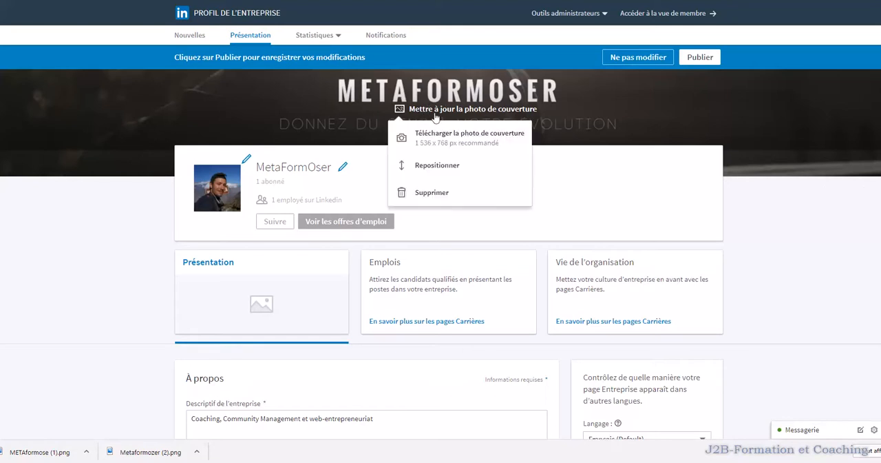
click(441, 141)
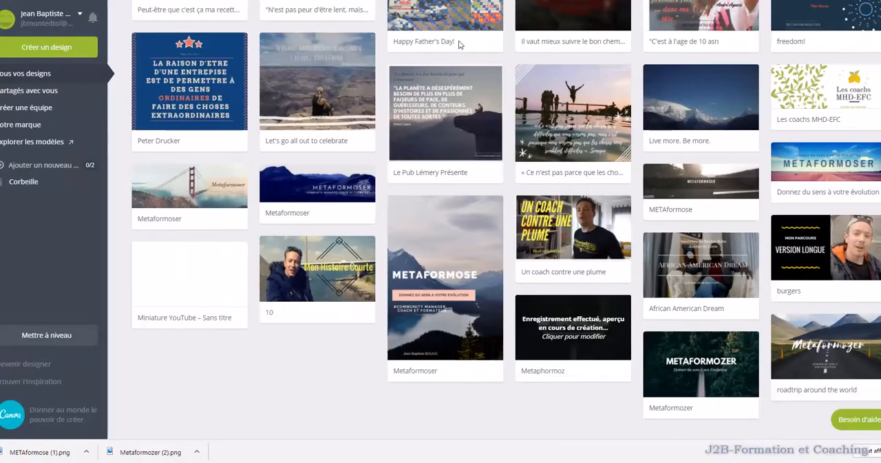
Step: Switch to Canva and open the full list of design types for a new design
scroll(482, 241, up, 10)
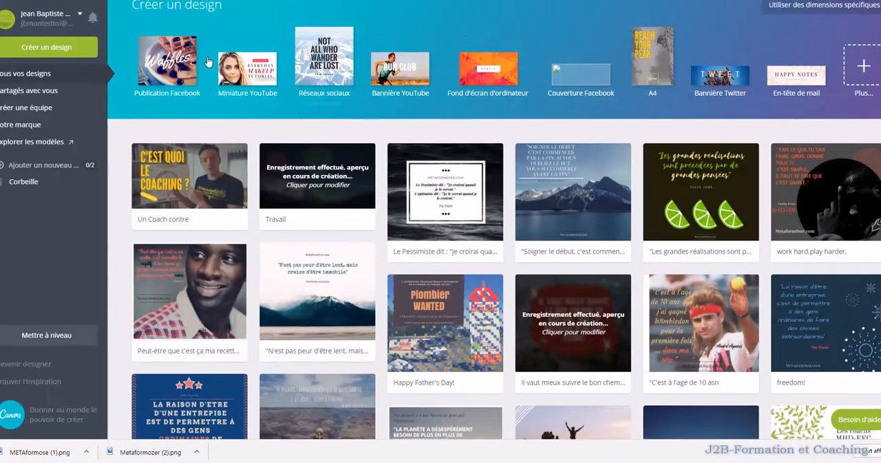
scroll(49, 24, up, 1)
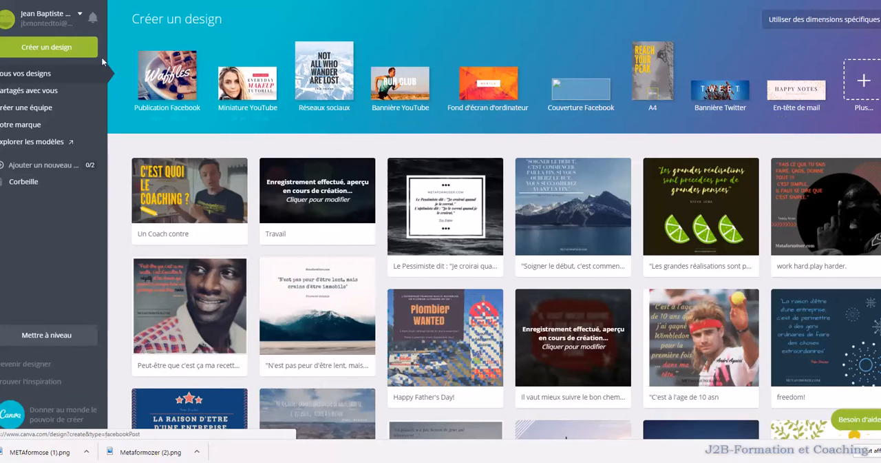
click(31, 48)
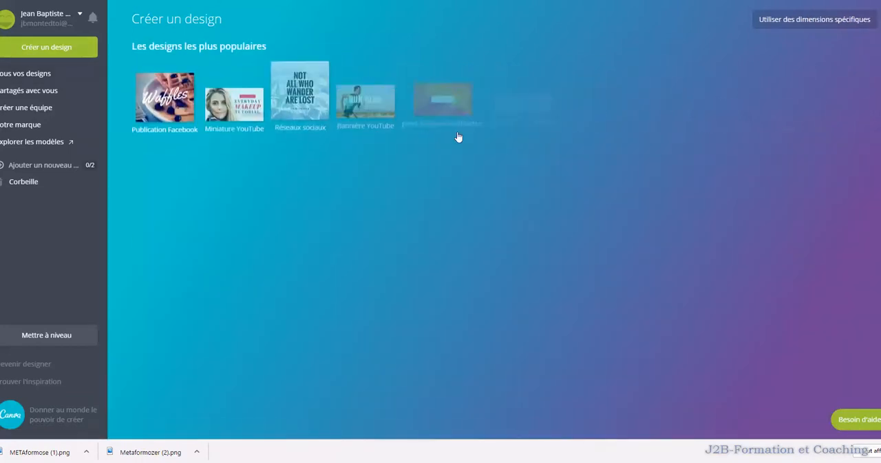
scroll(457, 136, down, 2)
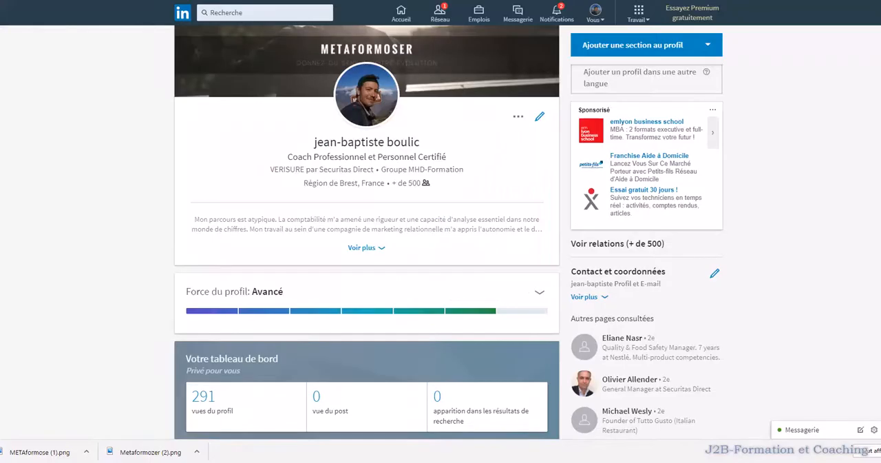
Step: Recheck the recommended cover photo size in LinkedIn, and create a Bannière LinkedIn design in Canva
scroll(441, 234, up, 1)
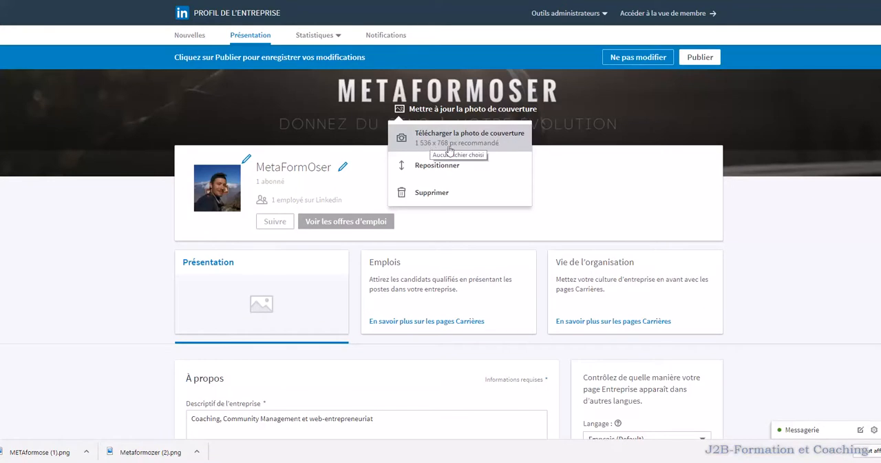
click(495, 140)
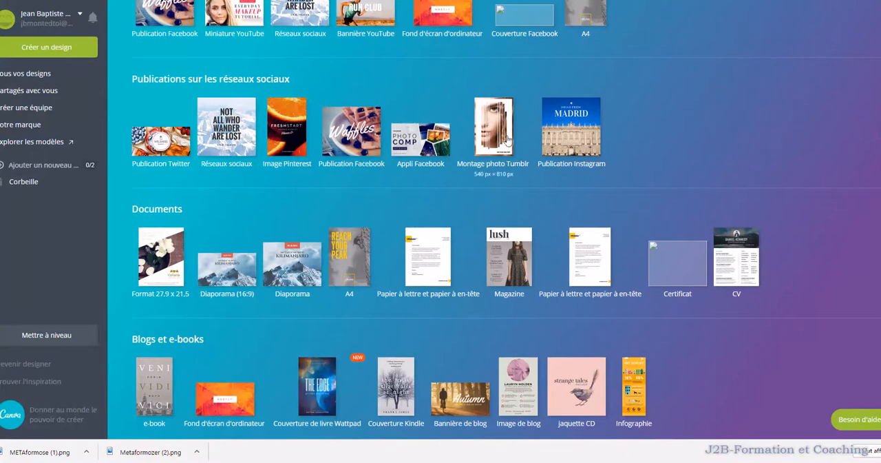
scroll(603, 159, down, 1)
scroll(603, 155, up, 2)
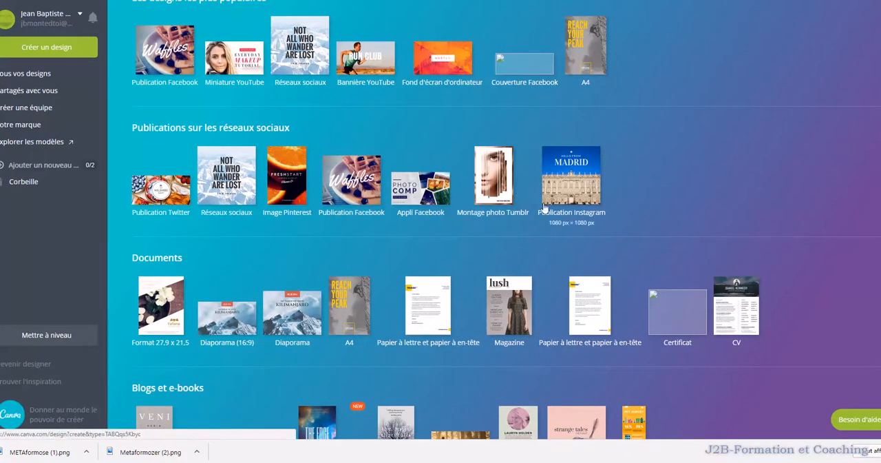
scroll(541, 197, down, 5)
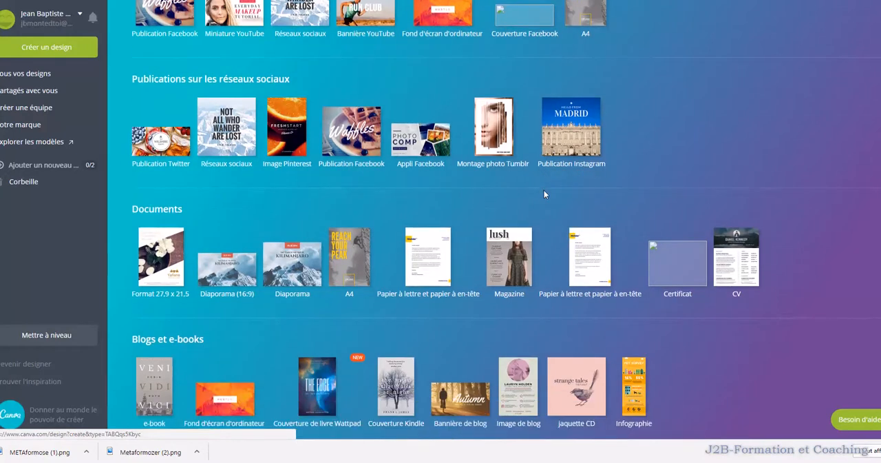
scroll(544, 196, down, 3)
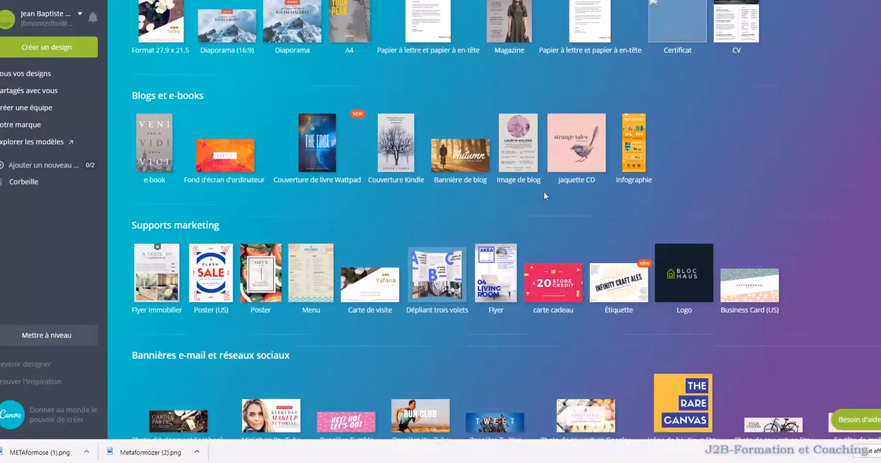
scroll(544, 196, down, 4)
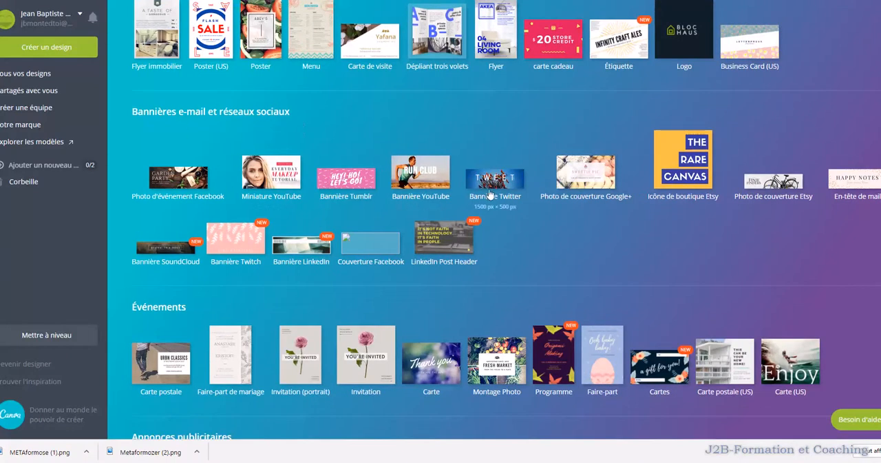
click(311, 254)
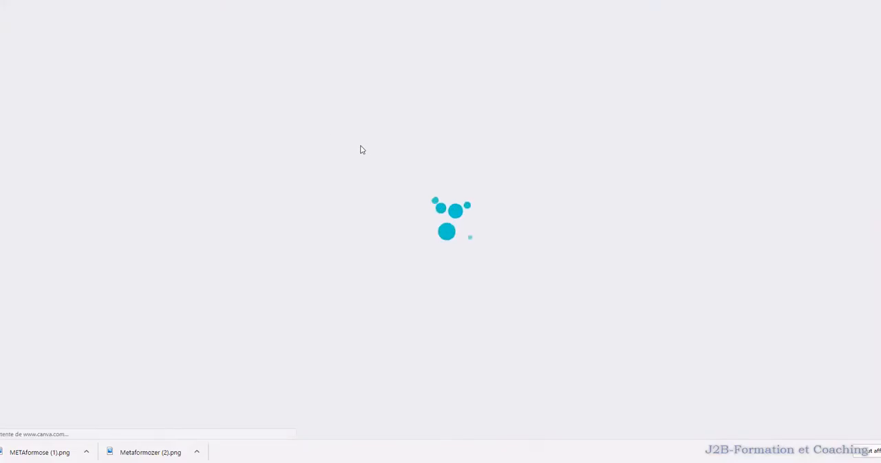
Step: Browse the ready-made Canva templates for the LinkedIn banner
scroll(117, 222, down, 3)
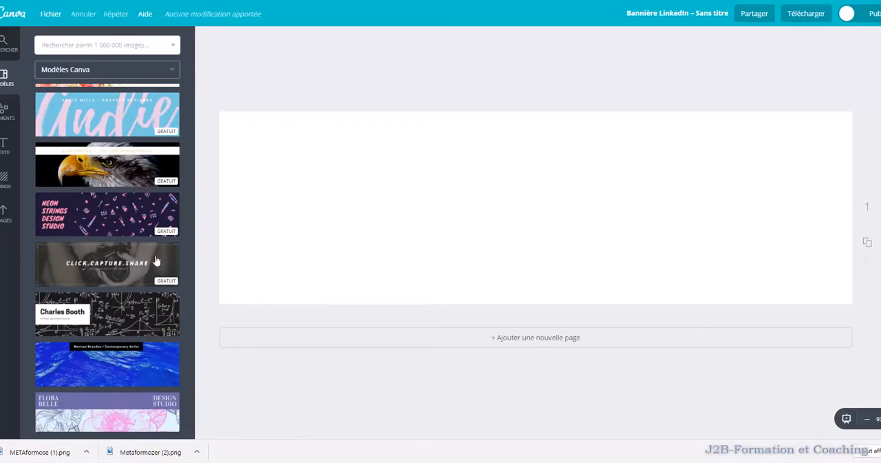
scroll(121, 268, down, 1)
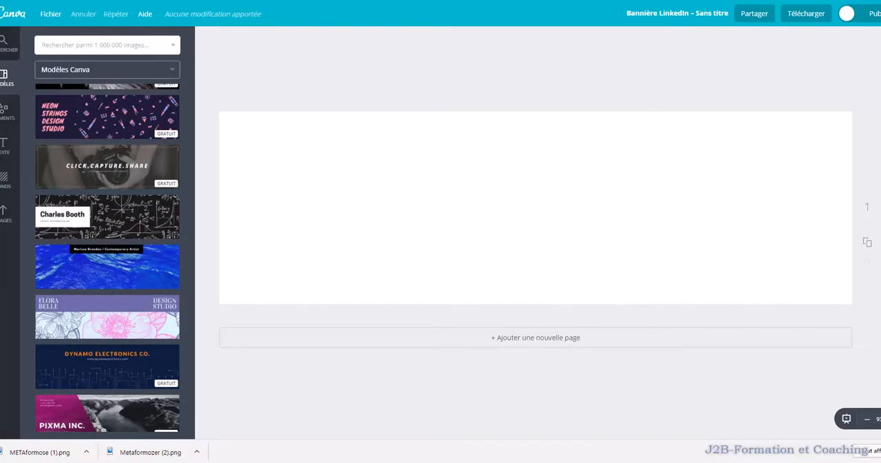
Step: Return to LinkedIn, open the image selection for uploading a company page cover photo, and cancel it without choosing a file
key(ctrl+Tab)
key(ctrl+Tab)
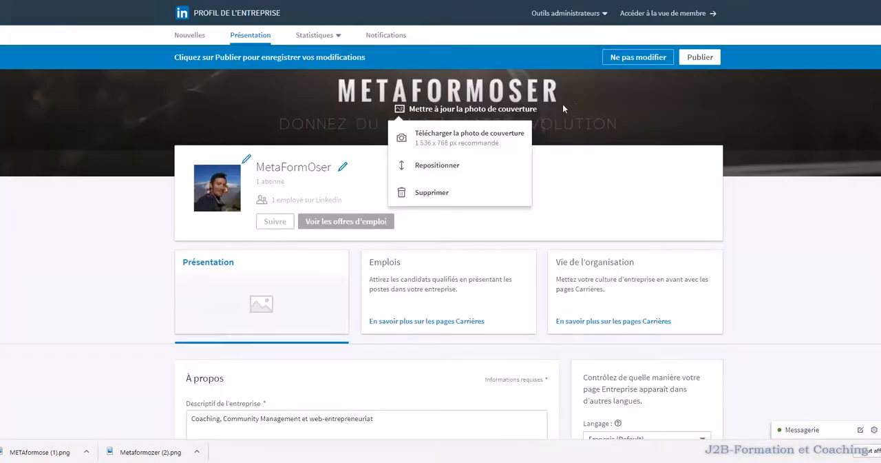
click(441, 138)
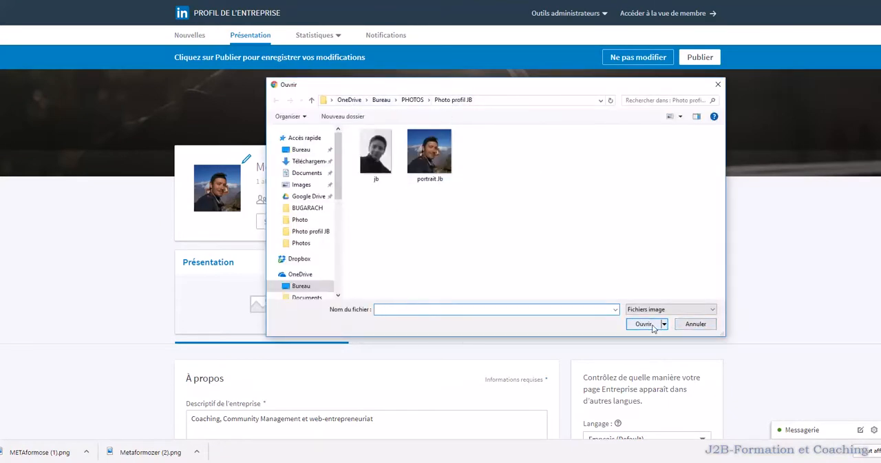
click(697, 324)
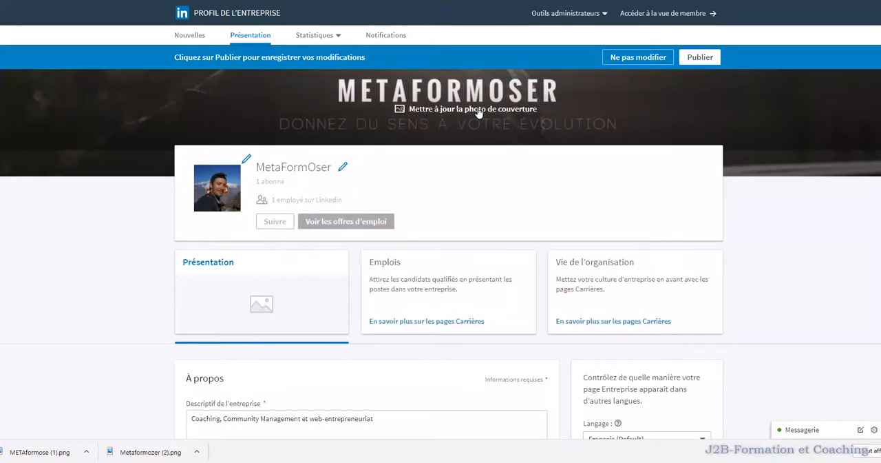
Step: Review the company page's form fields from specialisations through address and groups, and open the page's member view
scroll(585, 157, down, 4)
scroll(423, 158, down, 2)
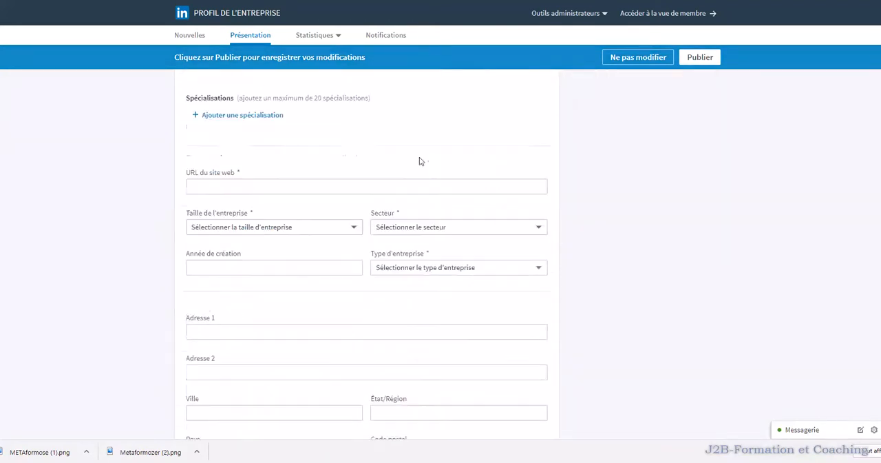
scroll(298, 297, down, 2)
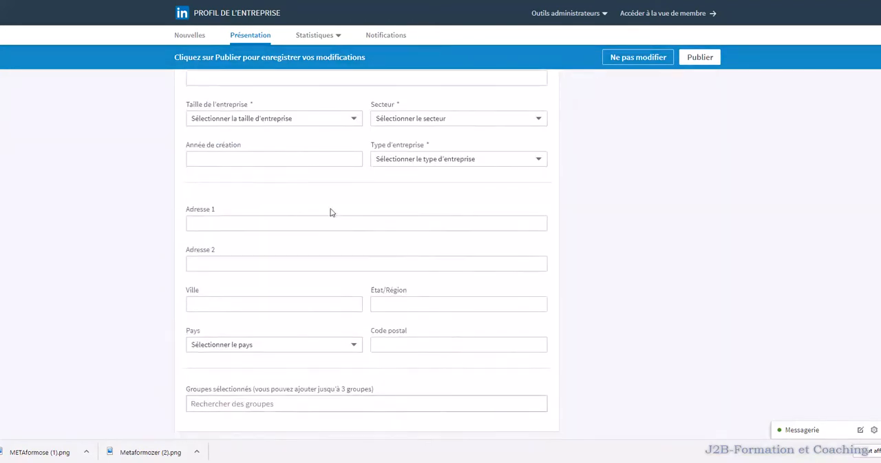
scroll(572, 246, up, 10)
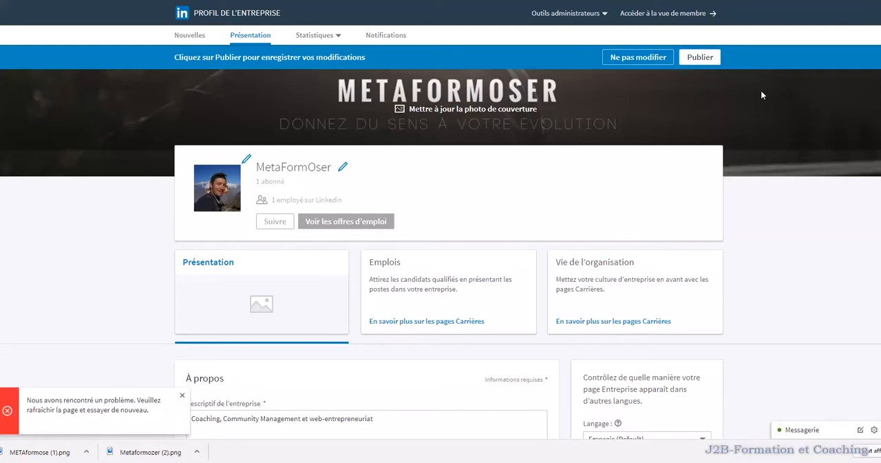
scroll(762, 94, down, 10)
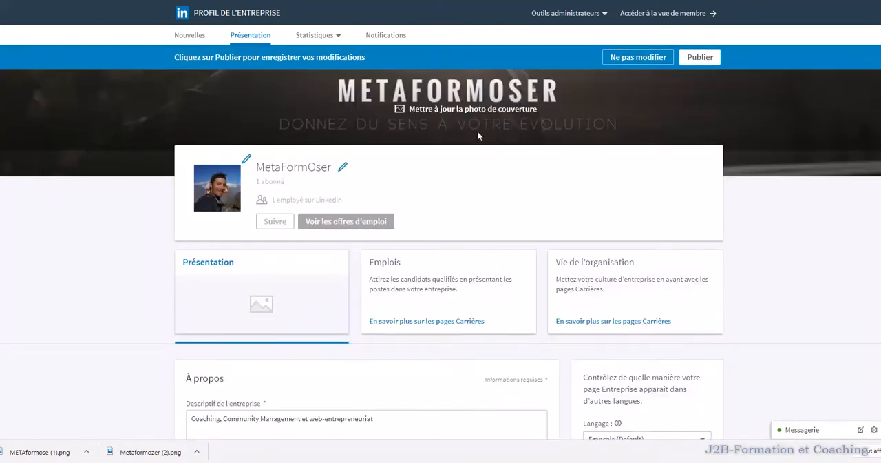
click(658, 14)
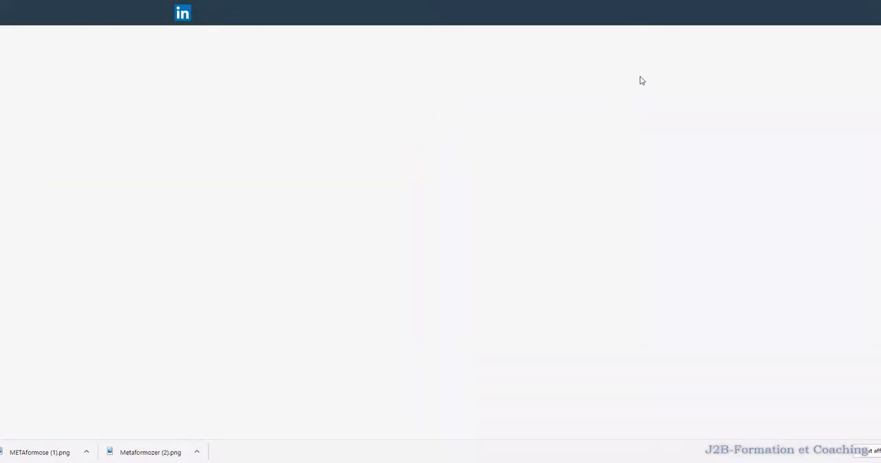